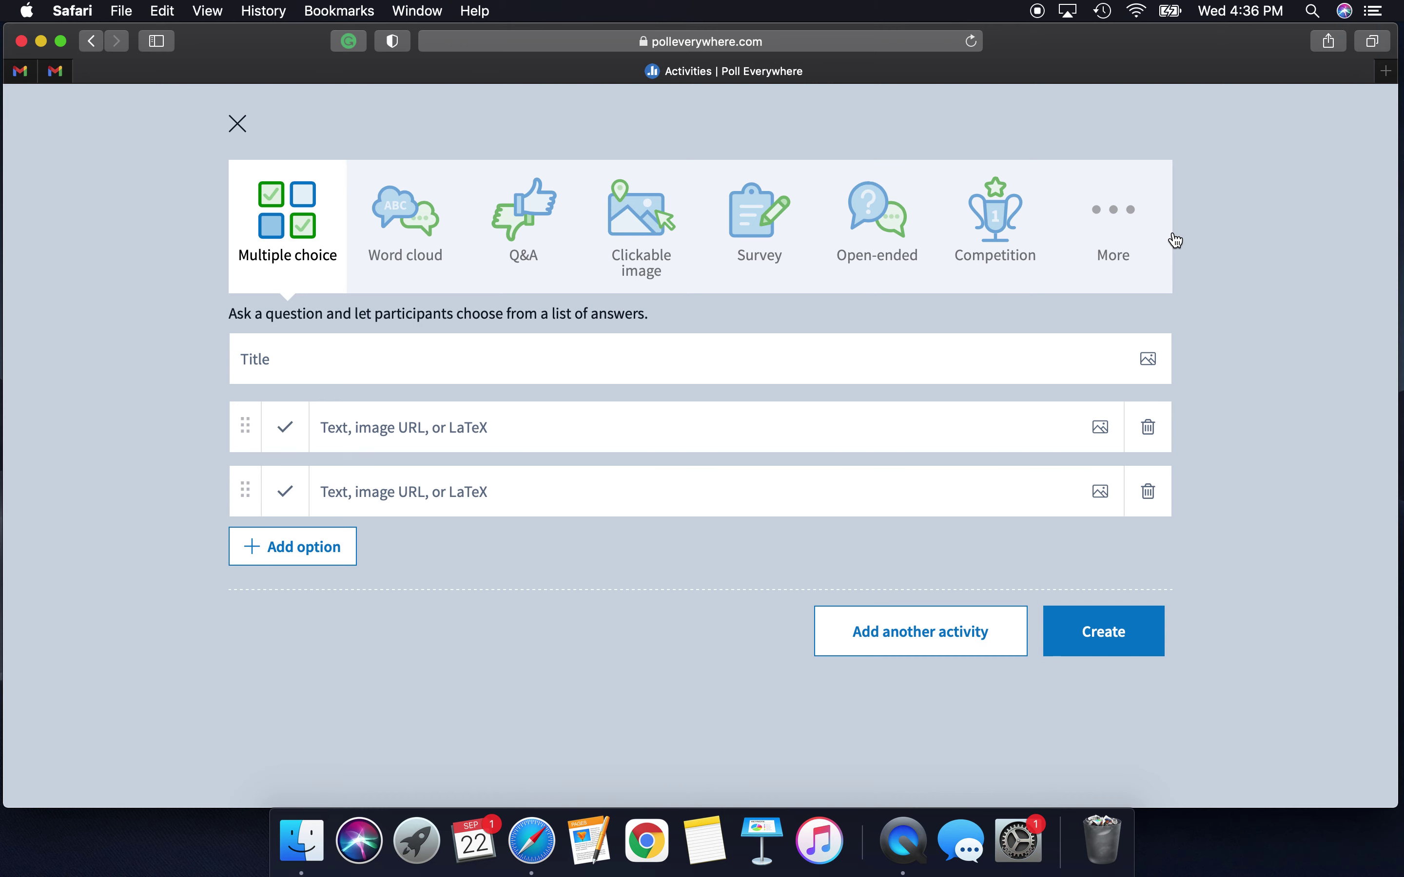
Choose the multiple choice activity type and title it "What galaxy is closest to the Milky Way?".
click(1115, 226)
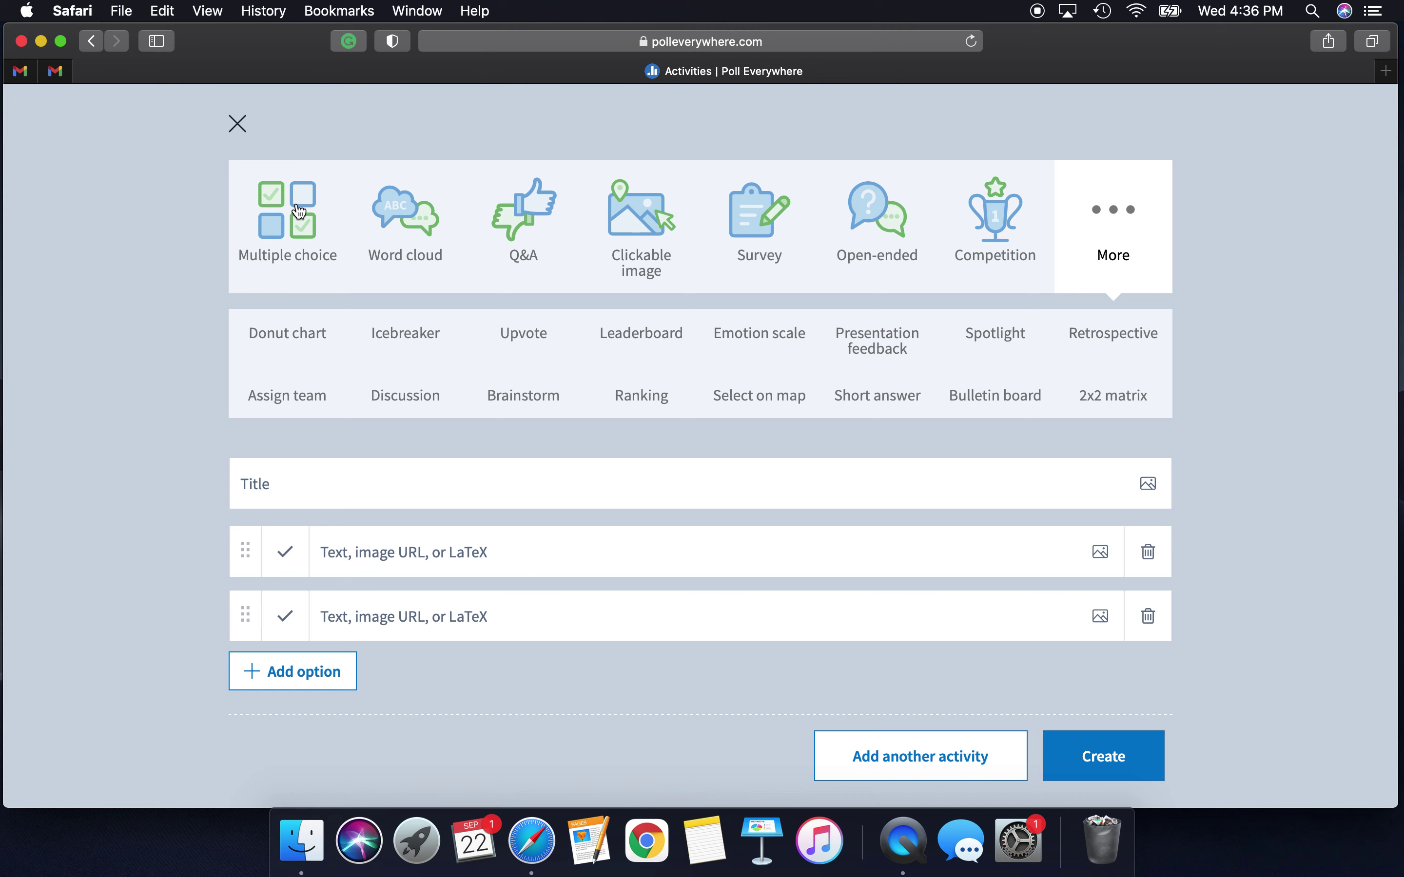
click(299, 211)
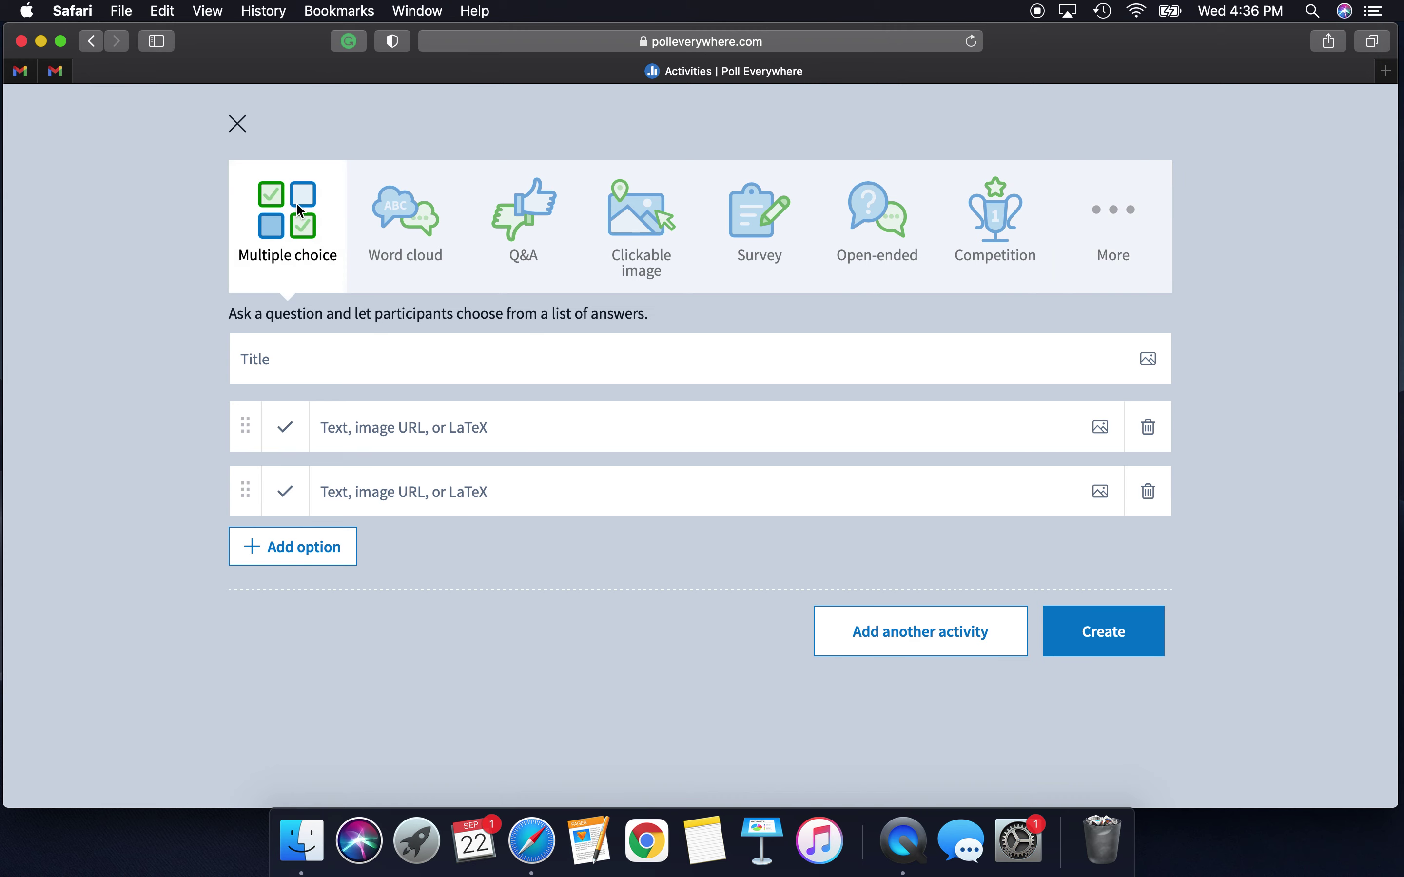
click(356, 372)
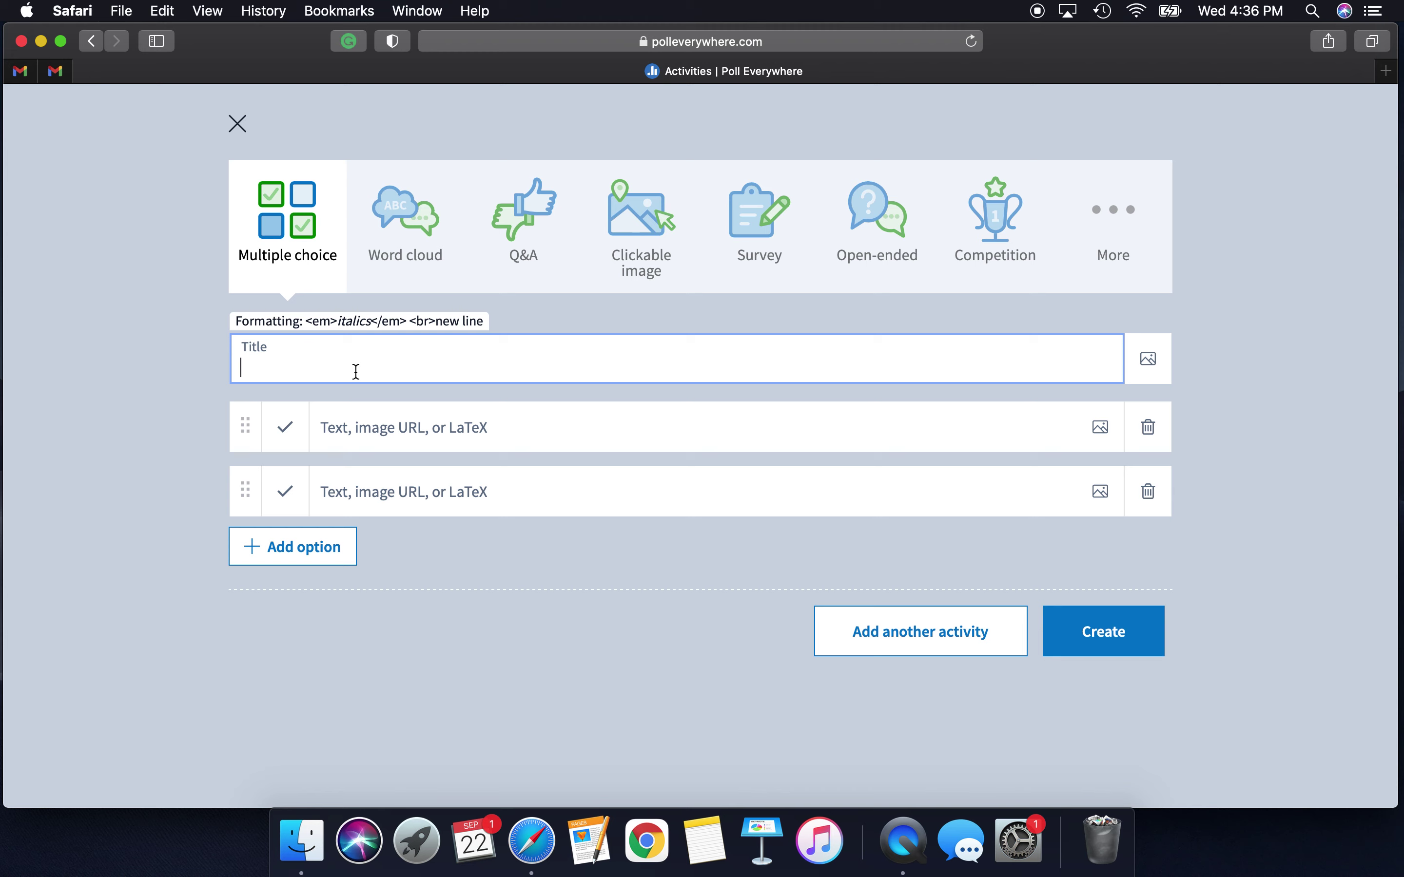
text(What galaxy is closest t )
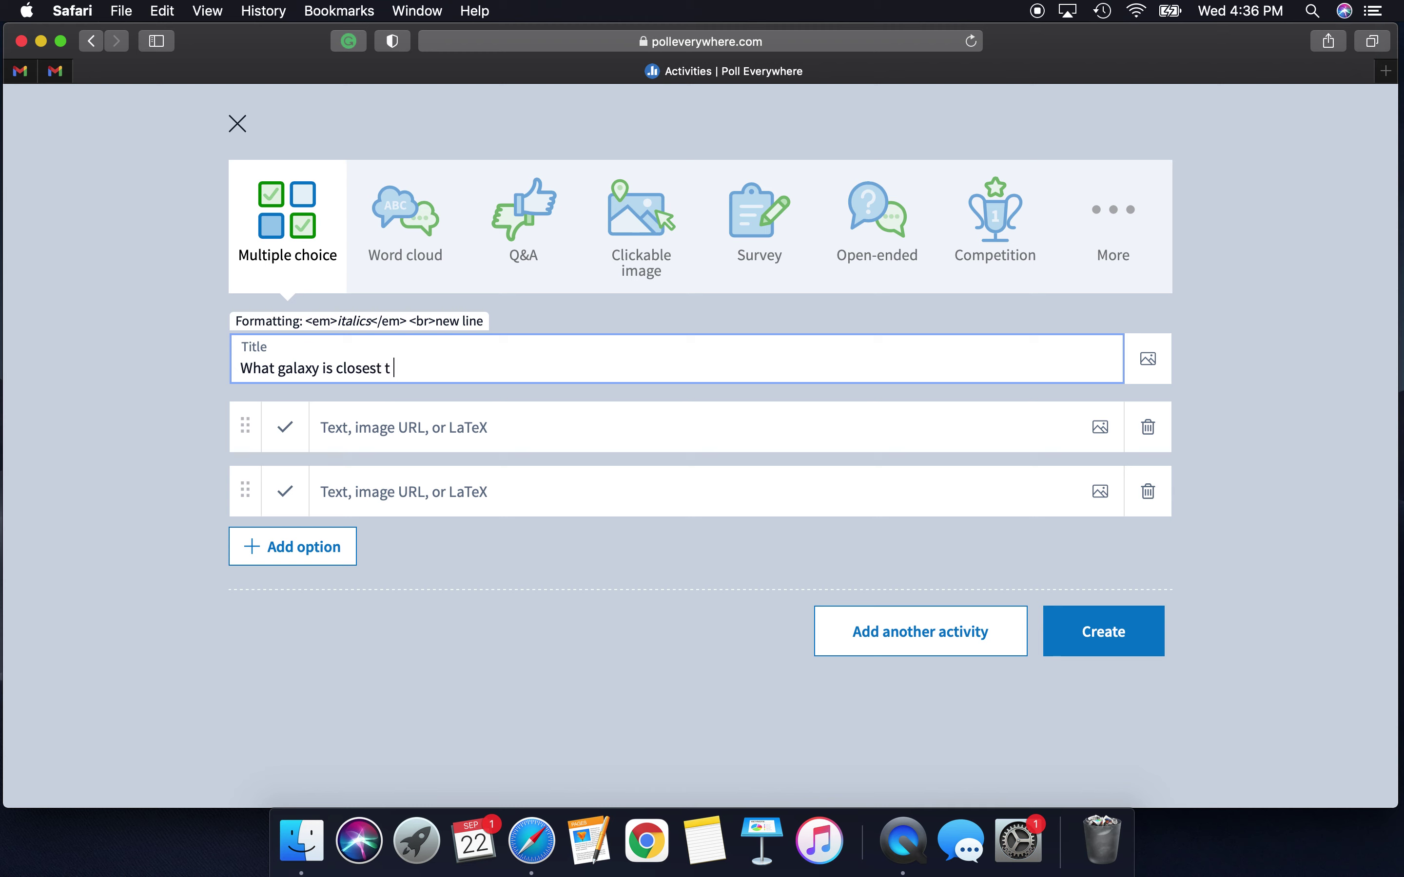
text(o the Milky Way?)
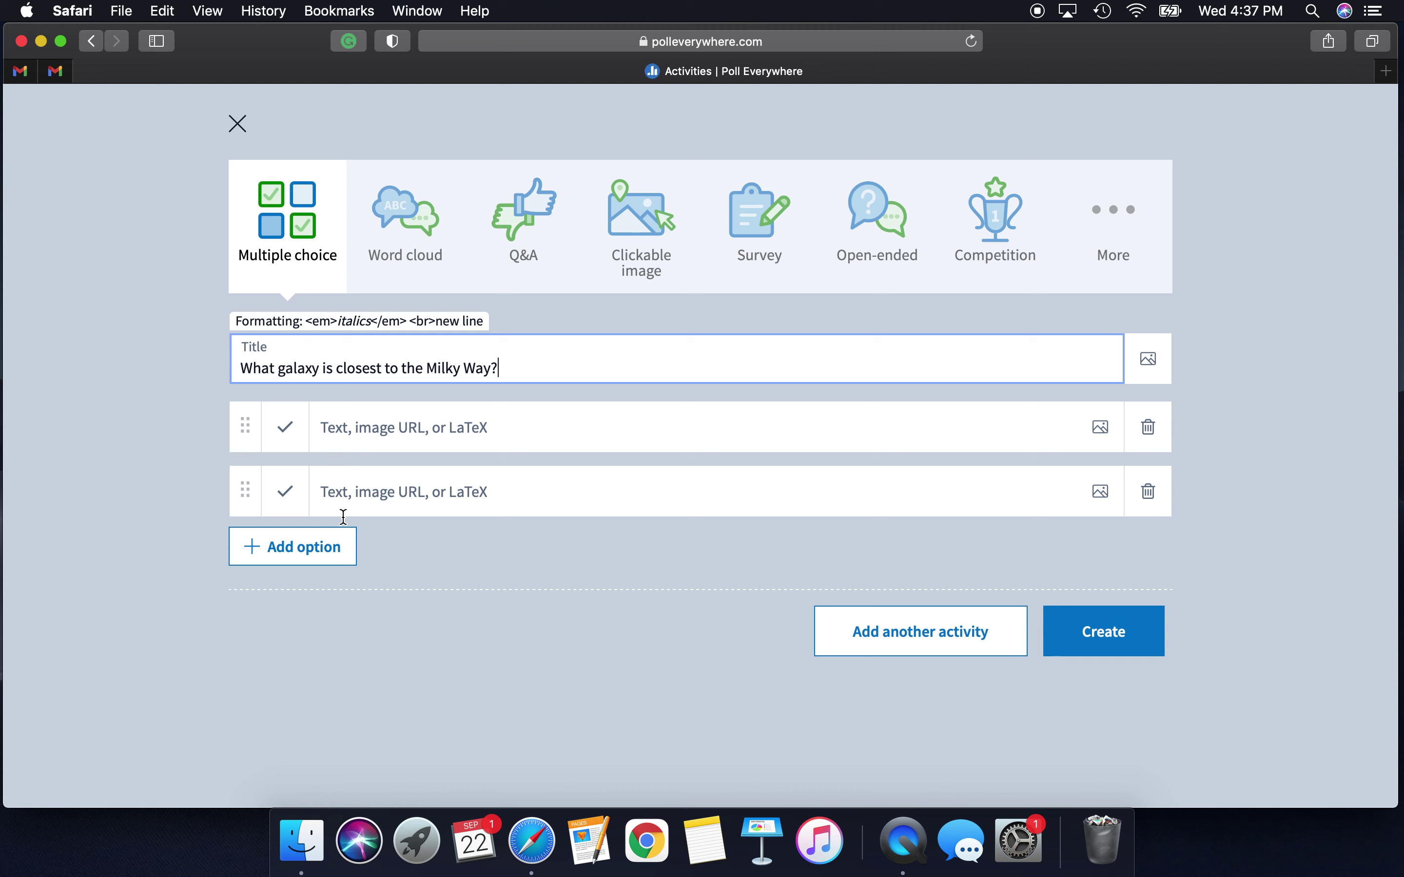
Add a third answer option and fill the three answers with "Option 1", "Option 2" and "Option 3".
click(328, 556)
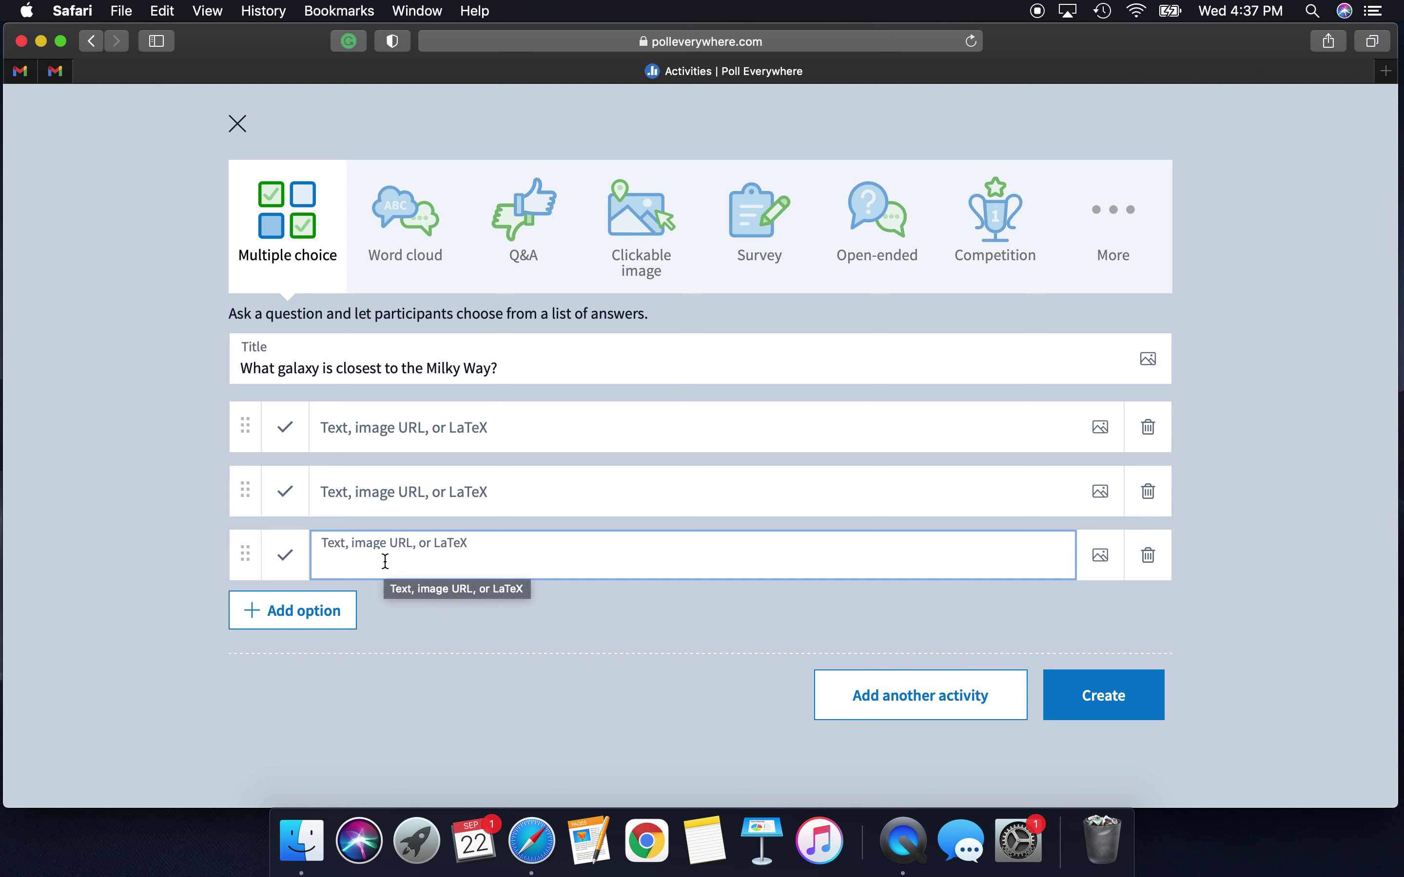
click(429, 434)
right_click(430, 436)
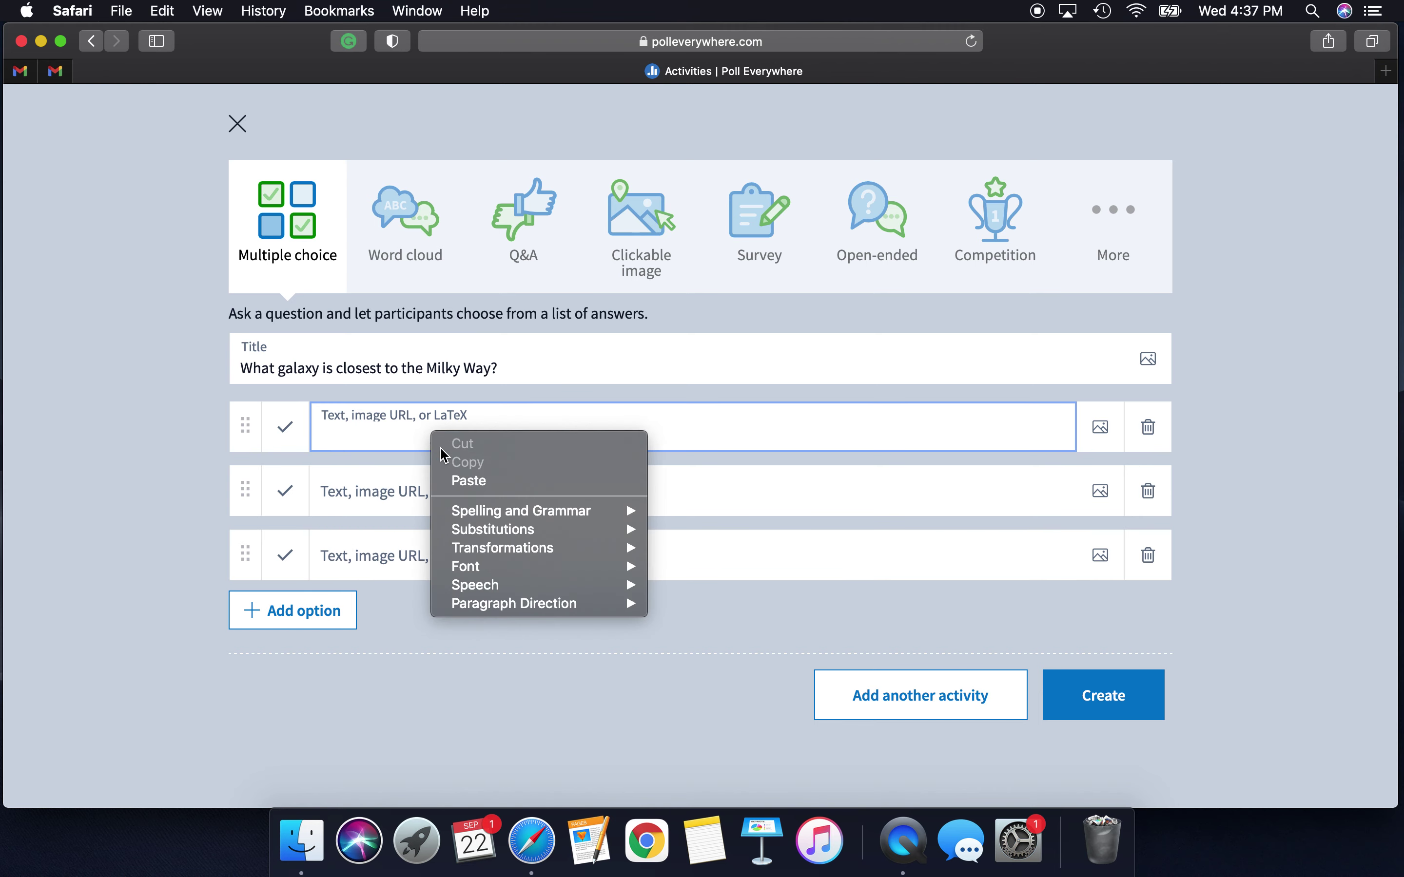
click(474, 482)
text(1)
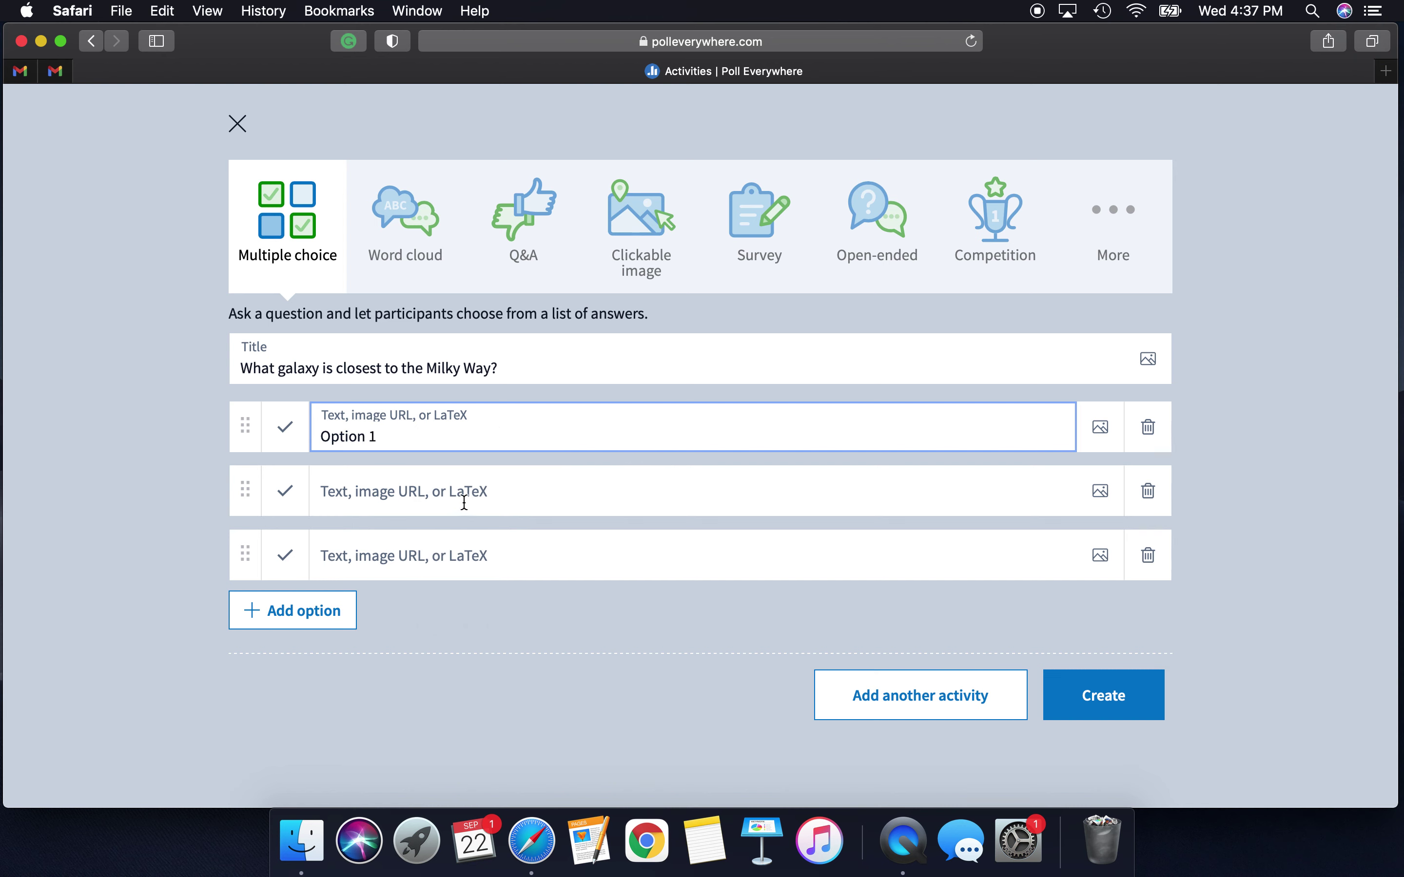
right_click(464, 502)
click(497, 545)
text(2)
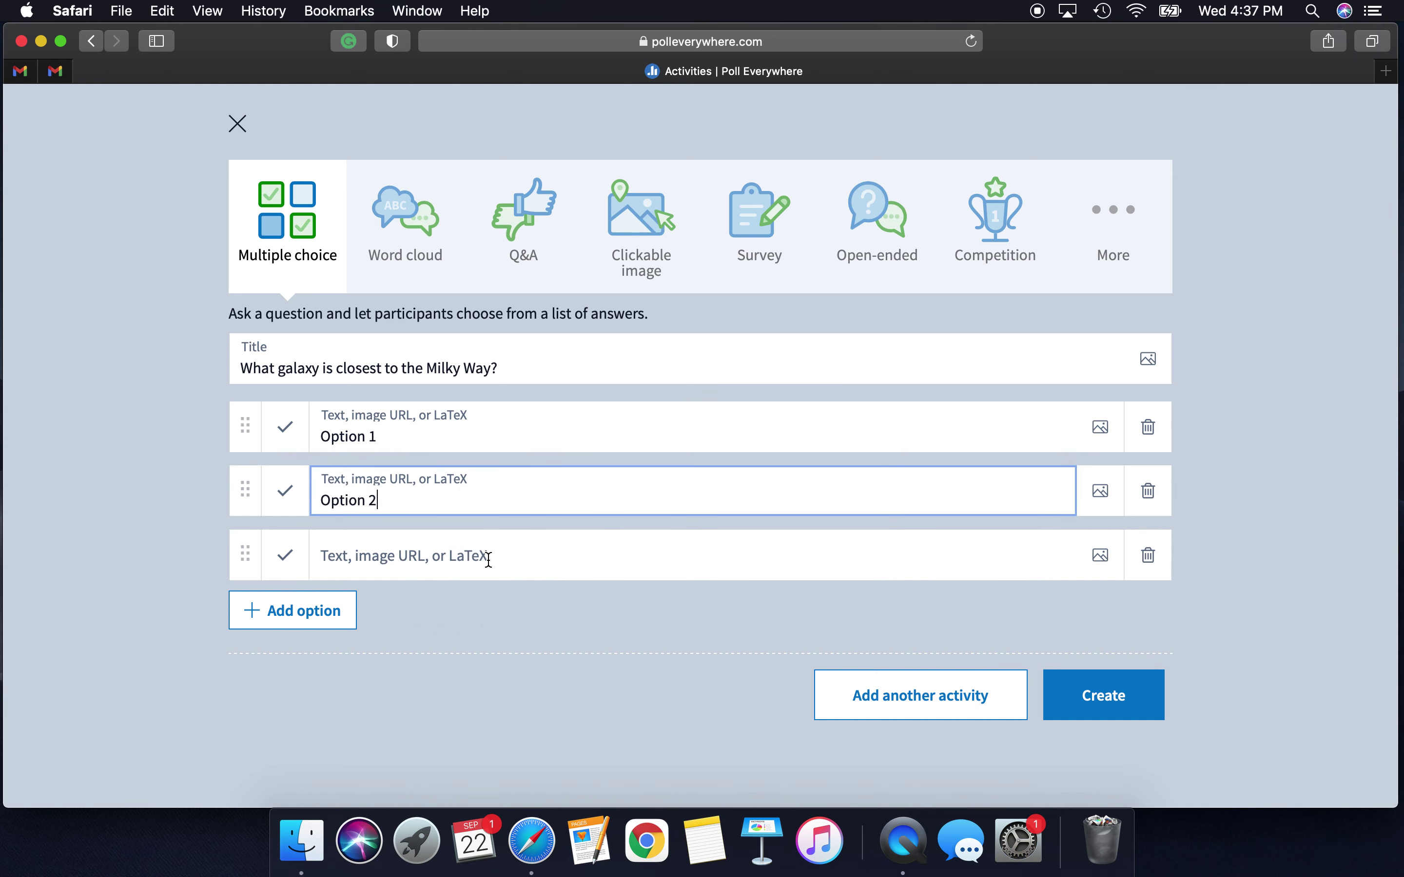
right_click(489, 560)
click(516, 603)
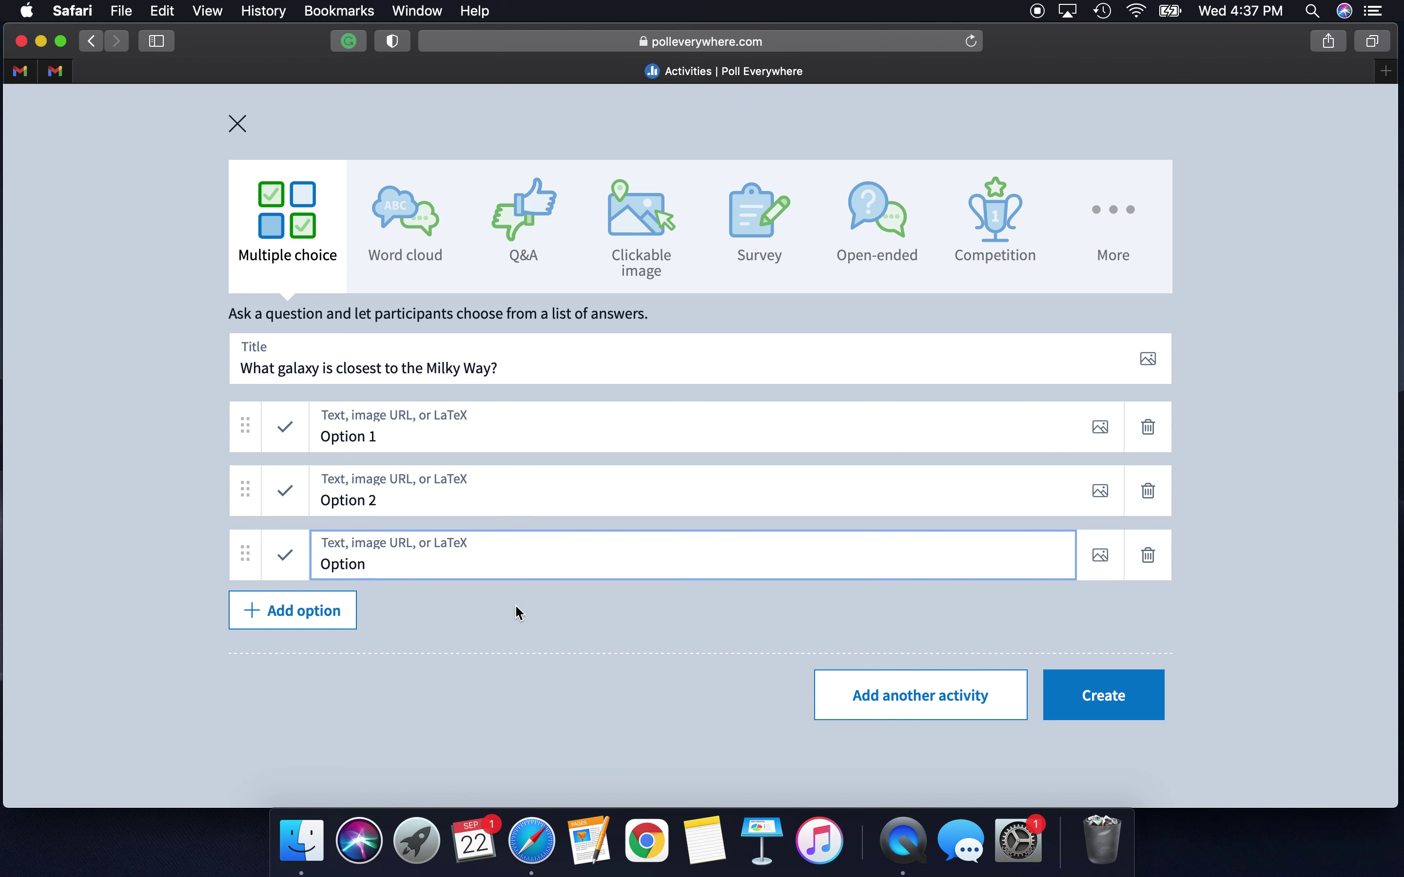
text(3)
click(1263, 447)
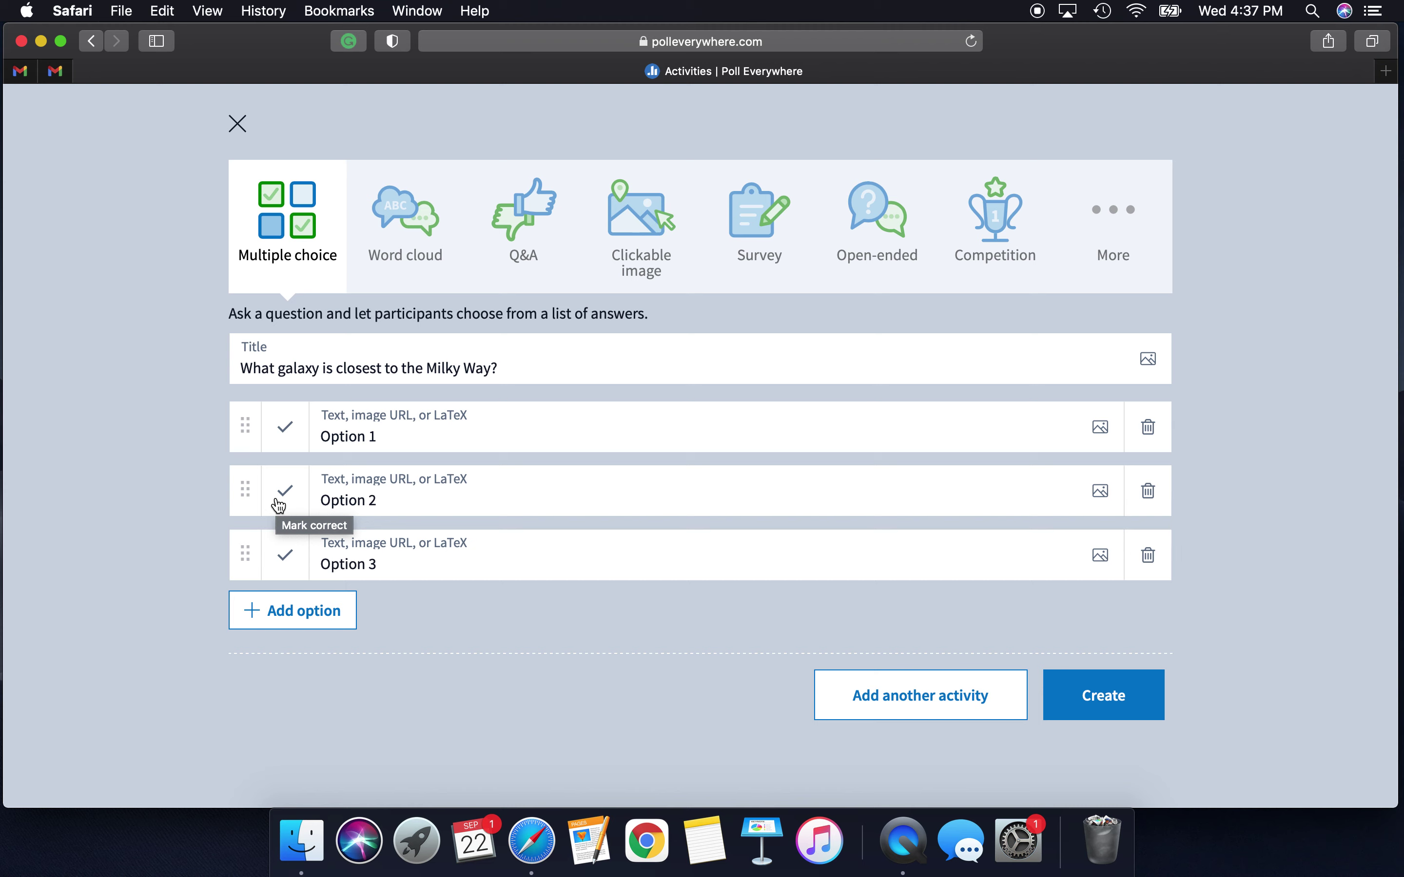
Mark Option 2 as the correct answer and create the activity.
click(278, 506)
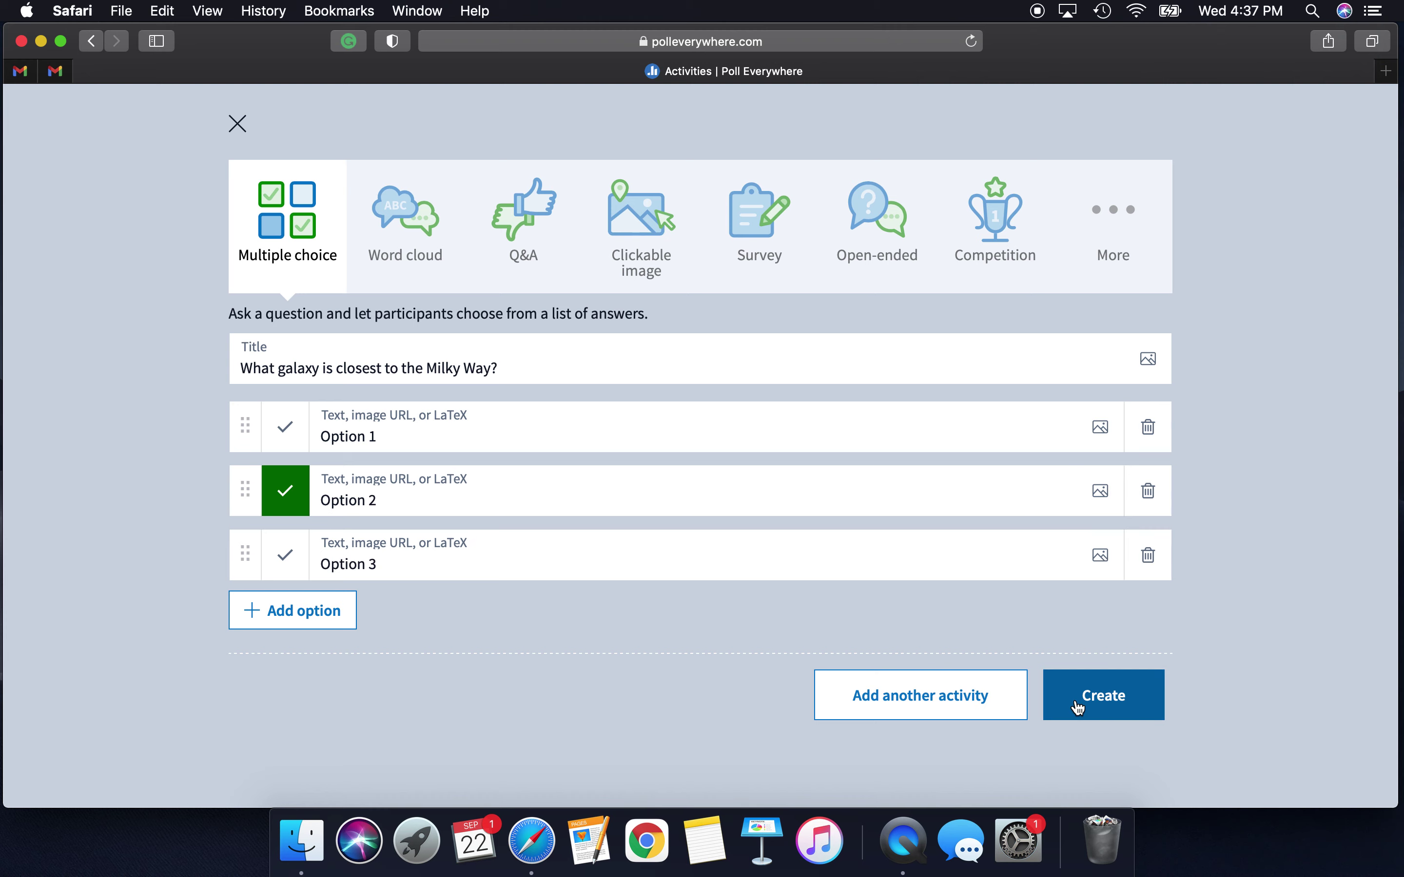
click(1075, 704)
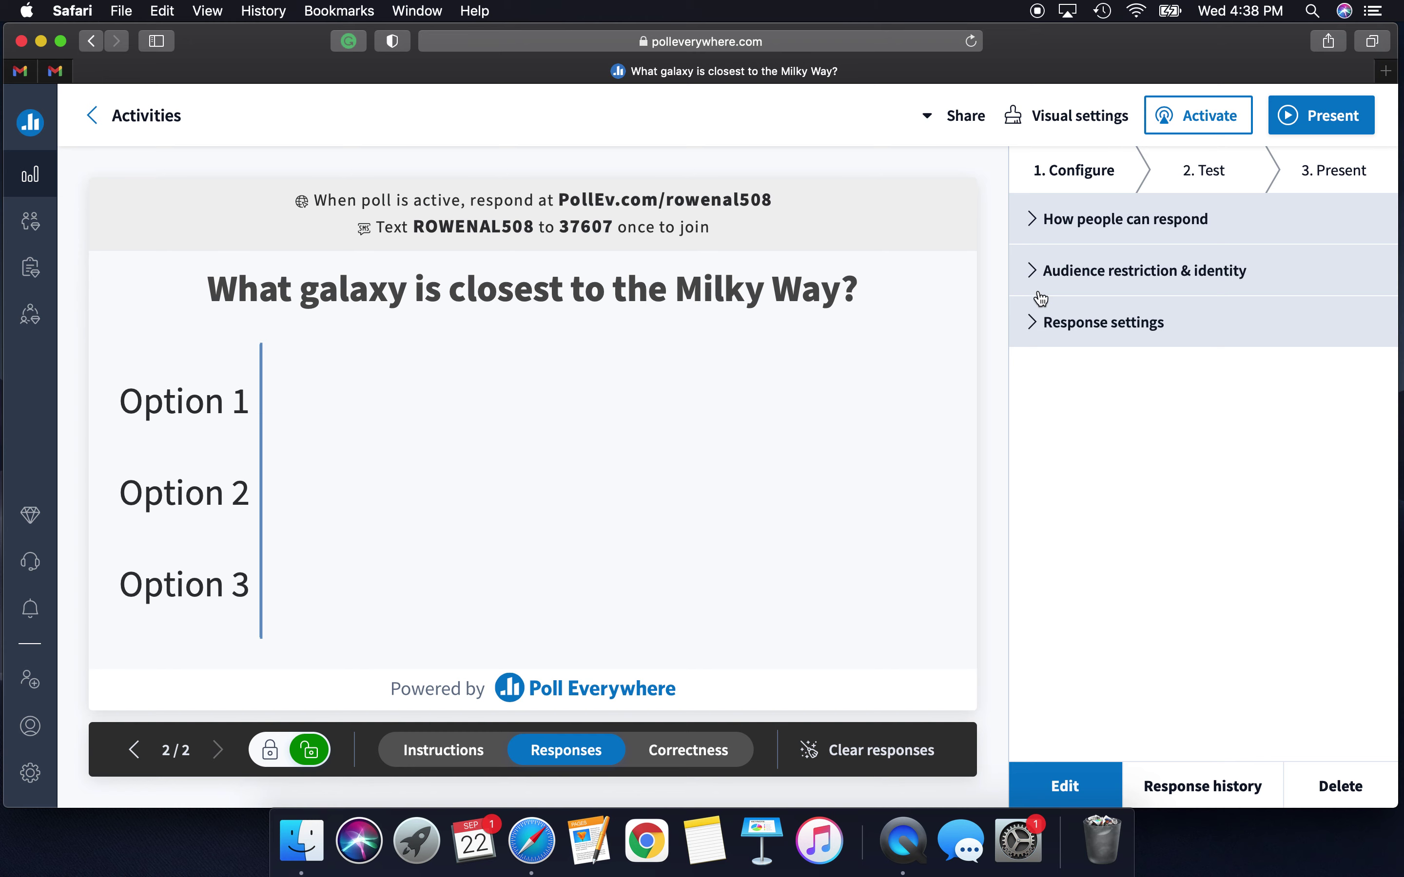
Switch text messaging off and back on in the settings for how people can respond.
click(1057, 223)
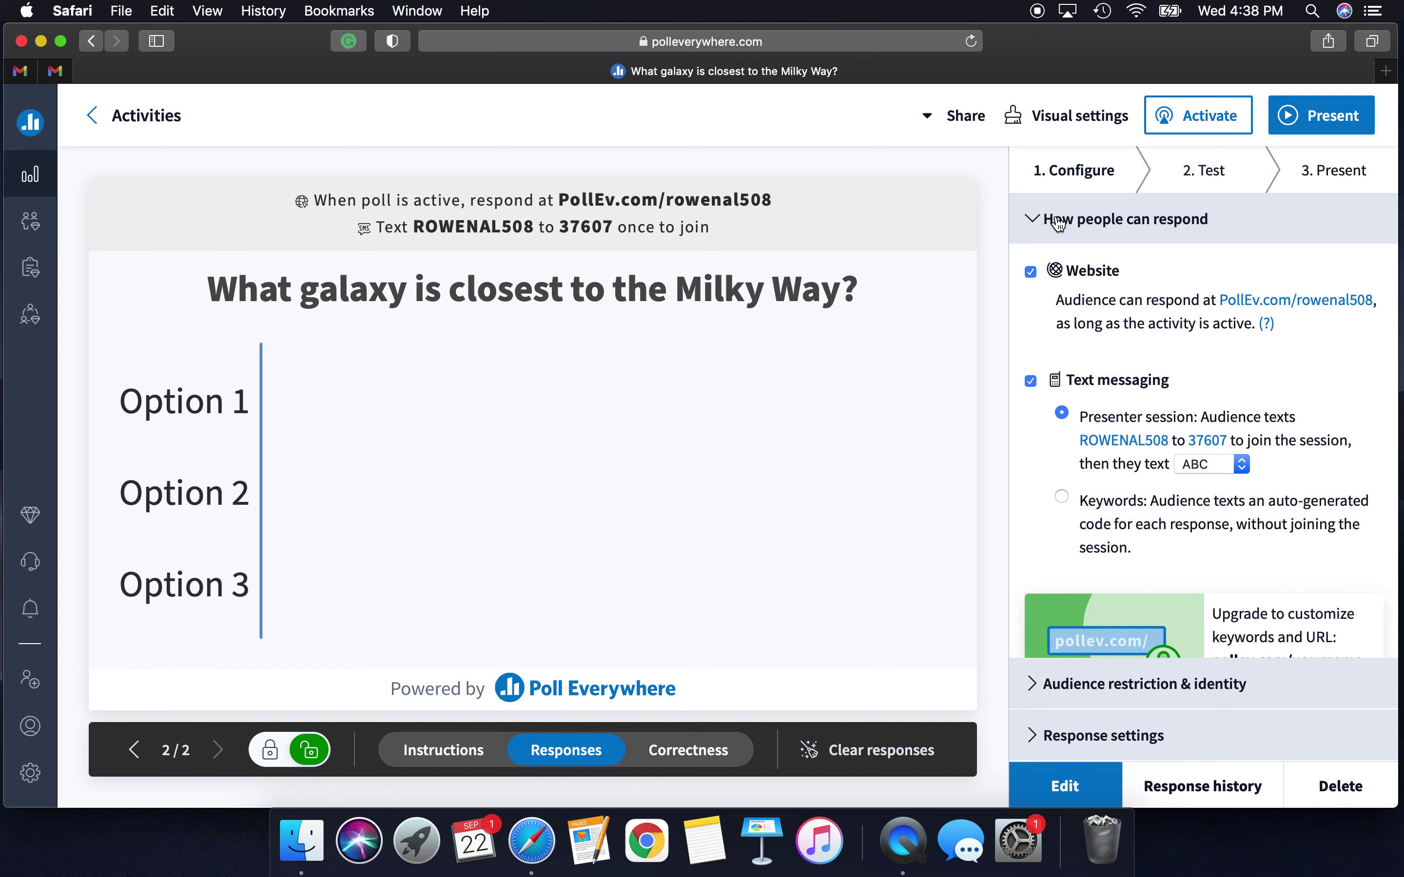
click(1030, 382)
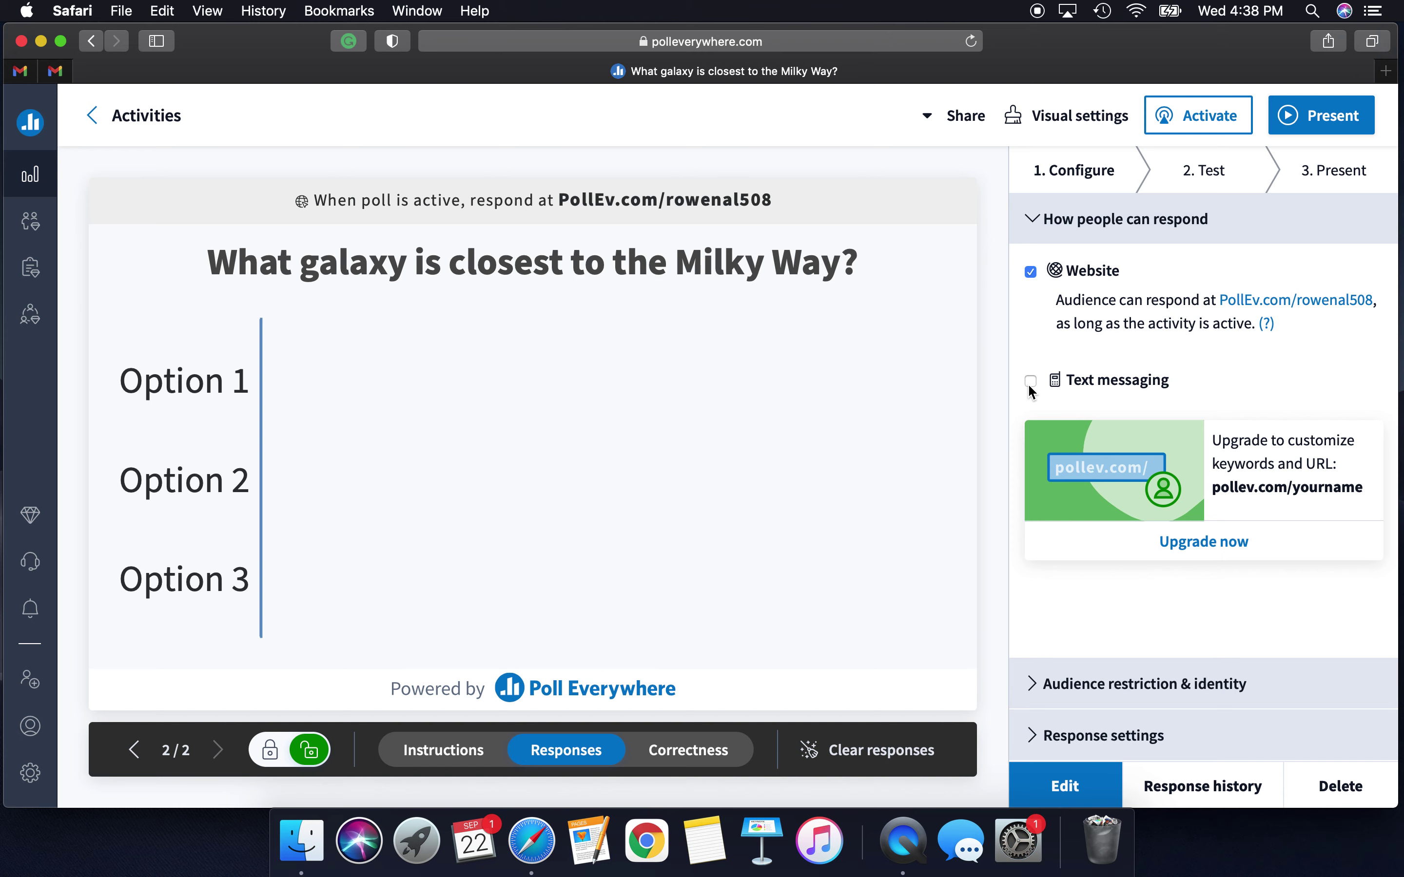
click(1030, 382)
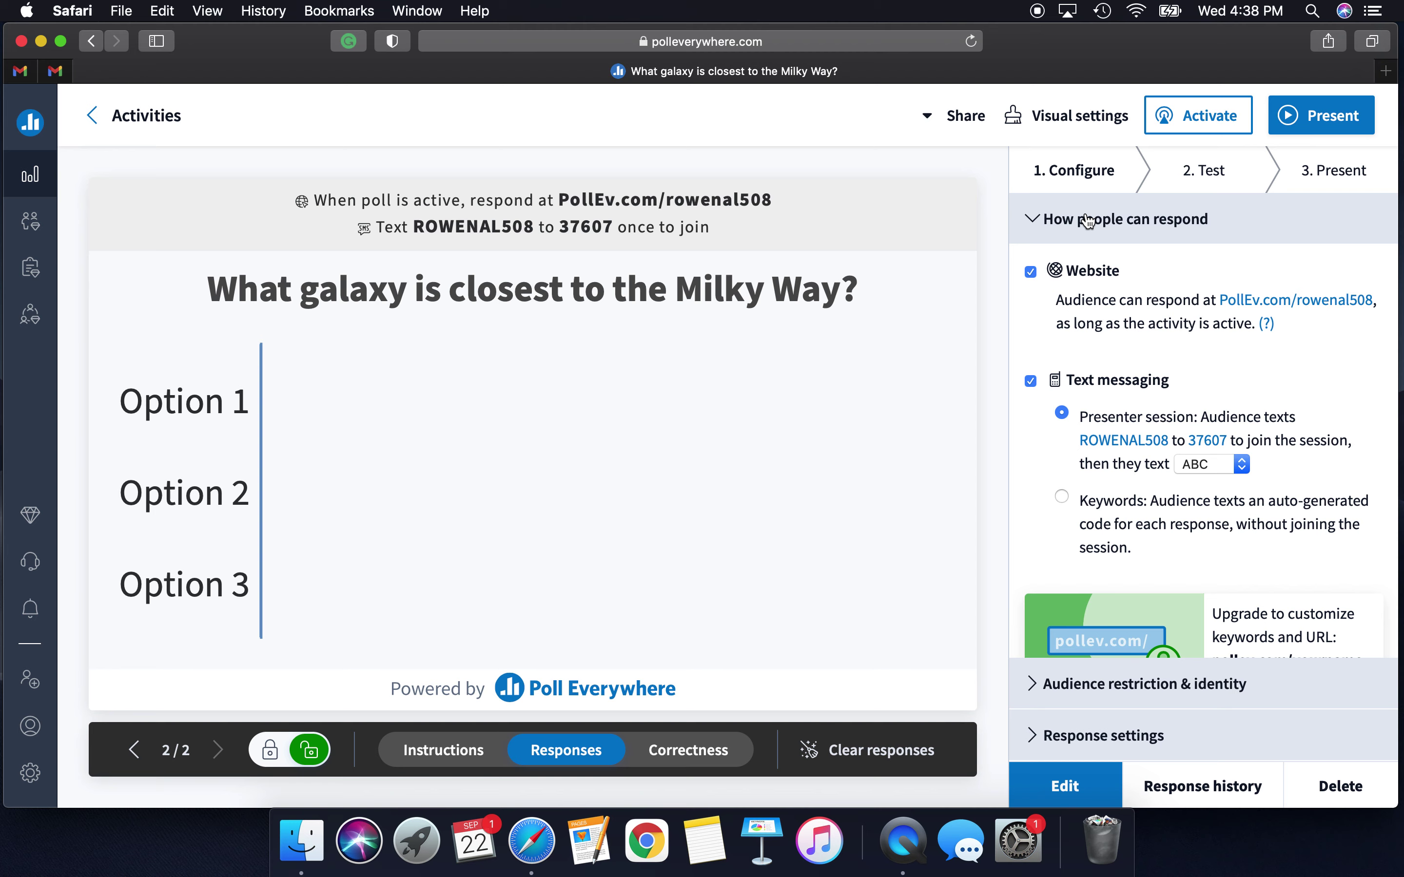
click(1044, 221)
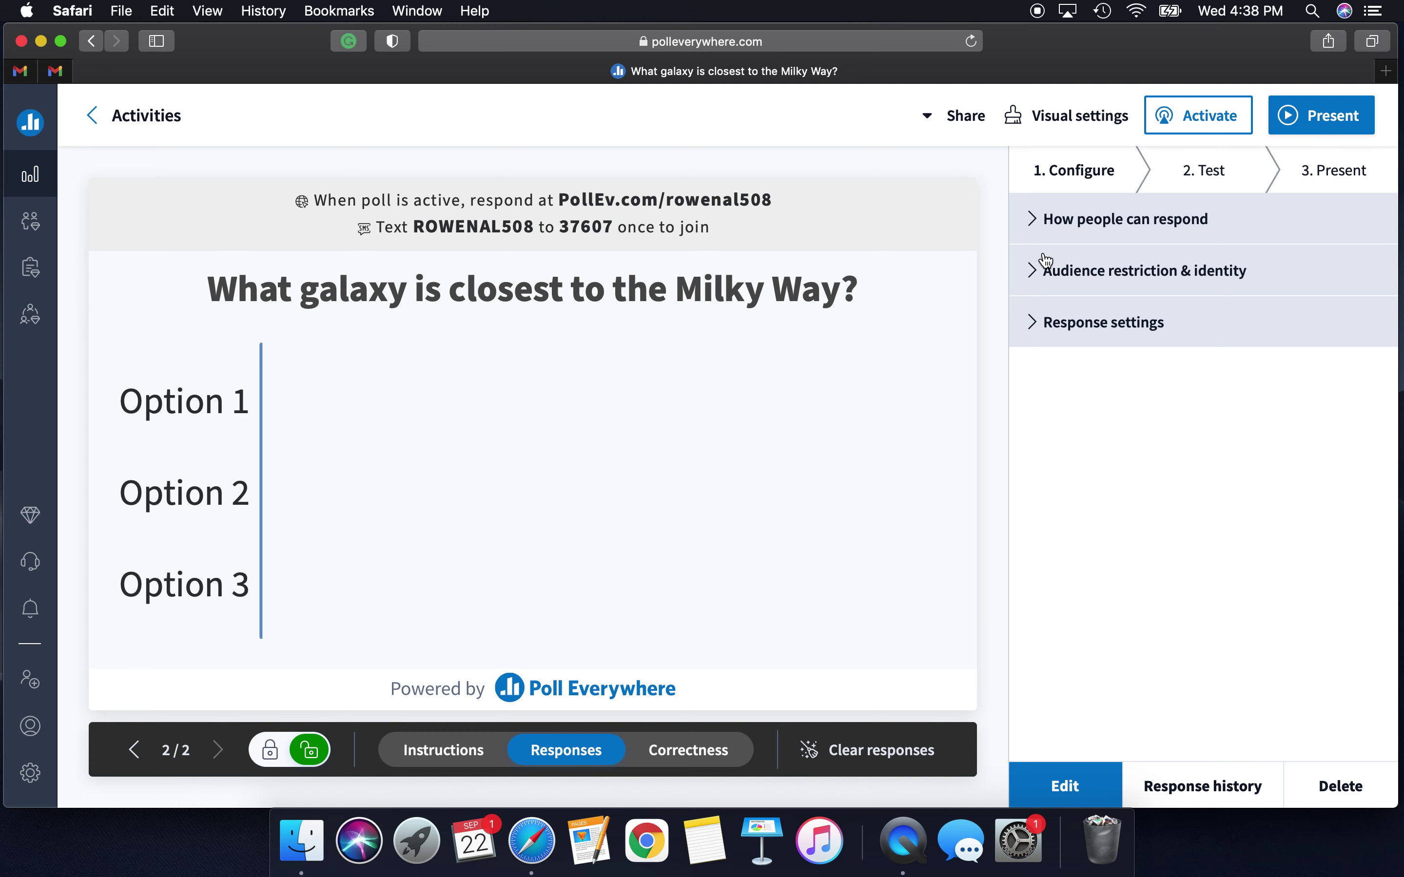
Set participant identification to completely anonymous in the audience restriction and identity settings, accepting that it applies to all responses.
click(1053, 273)
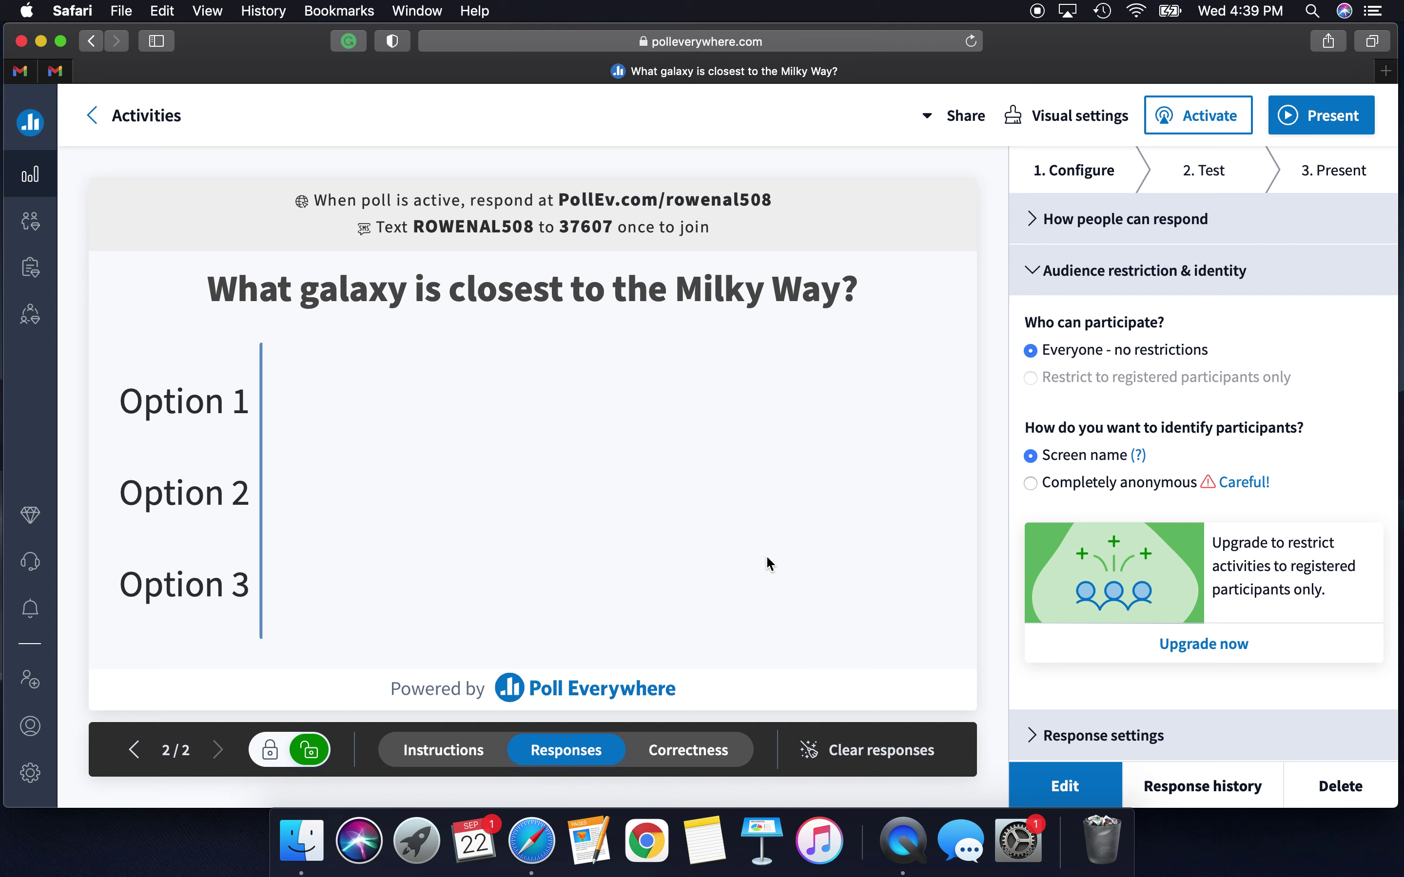
click(1030, 484)
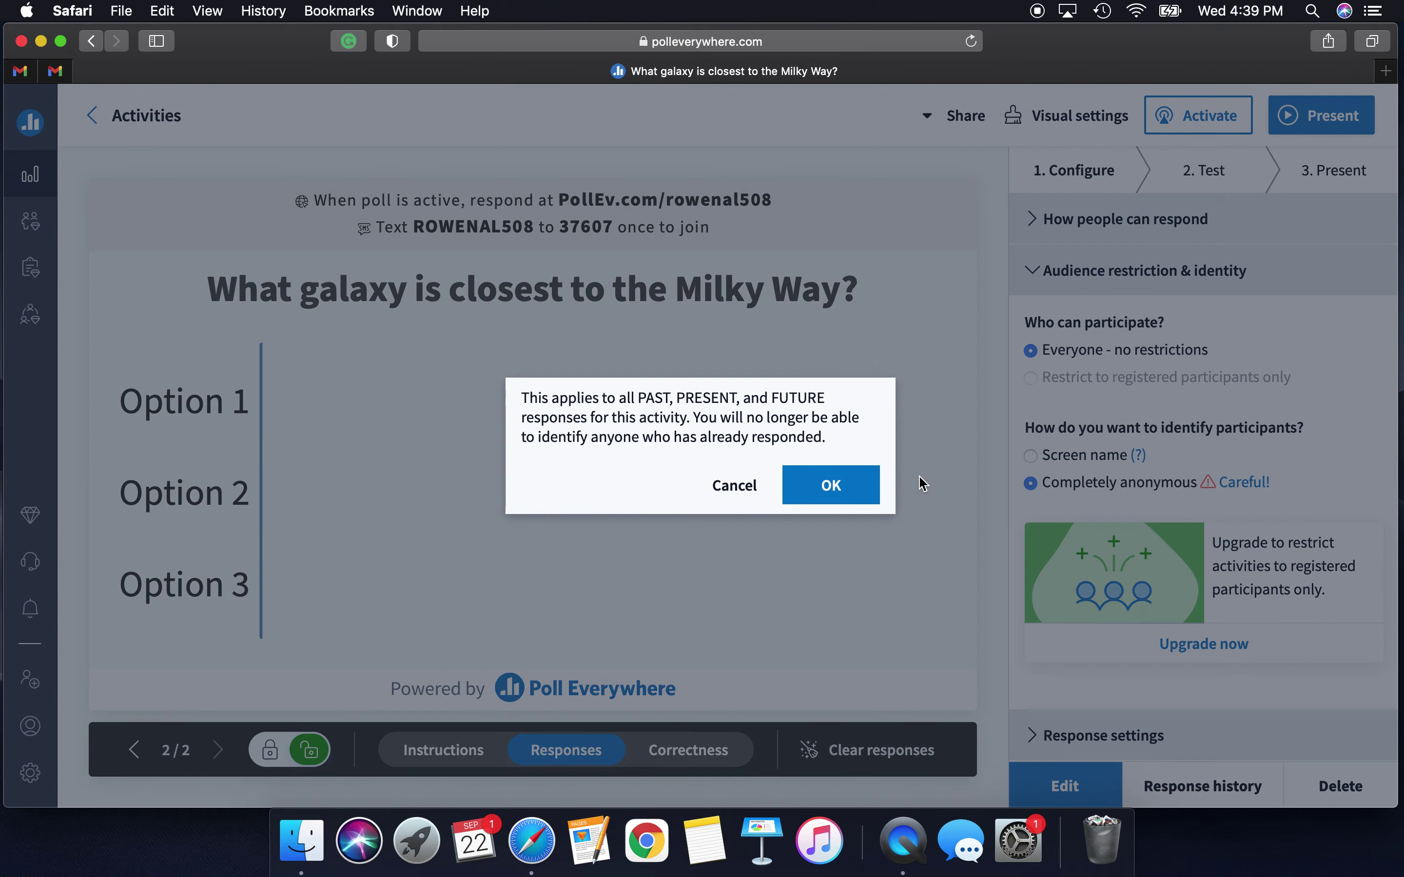
click(830, 486)
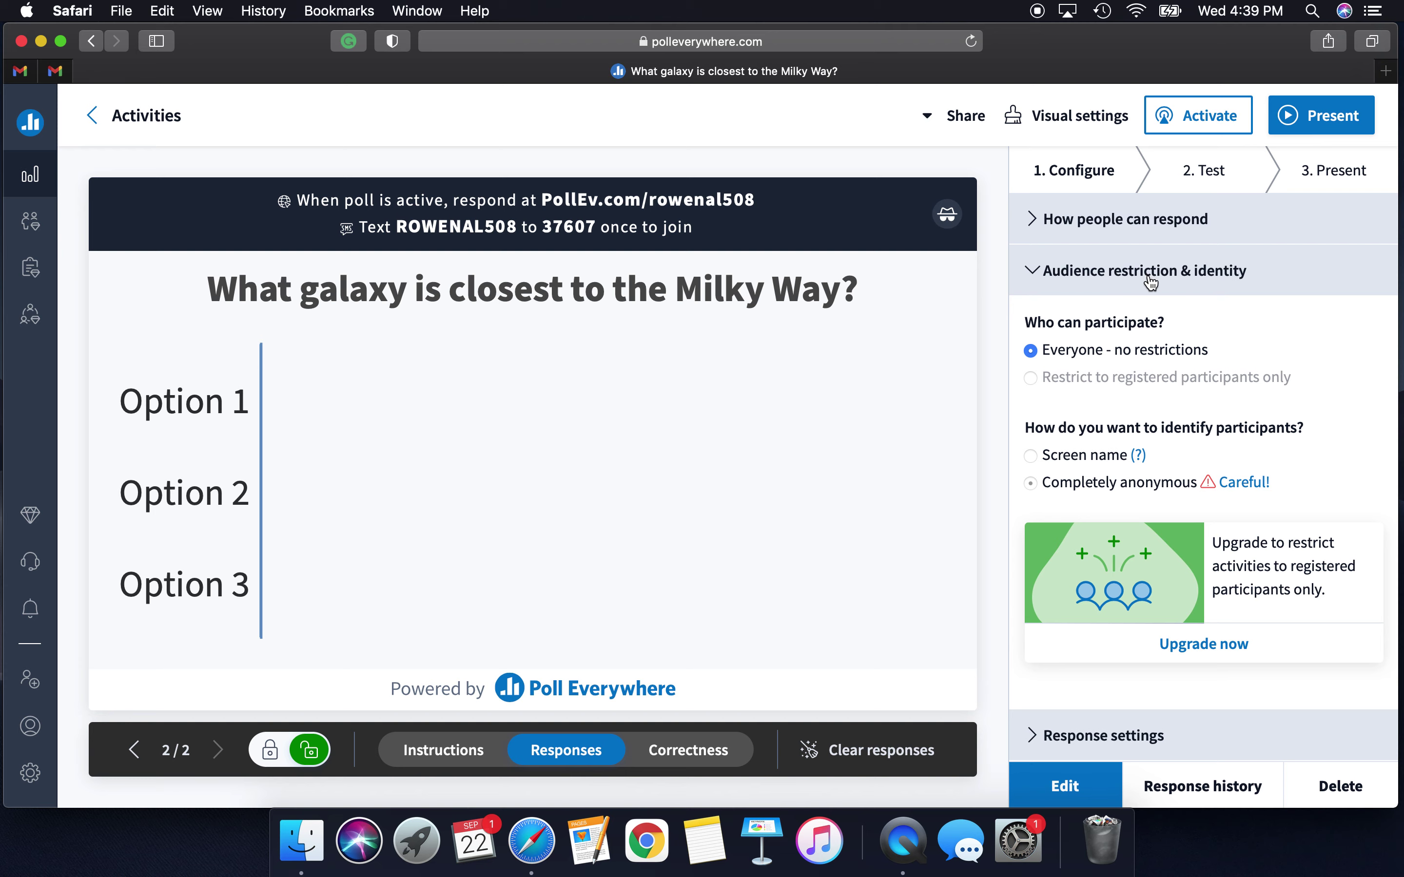
click(1149, 273)
Review the poll's response settings and its web test preview.
click(1128, 325)
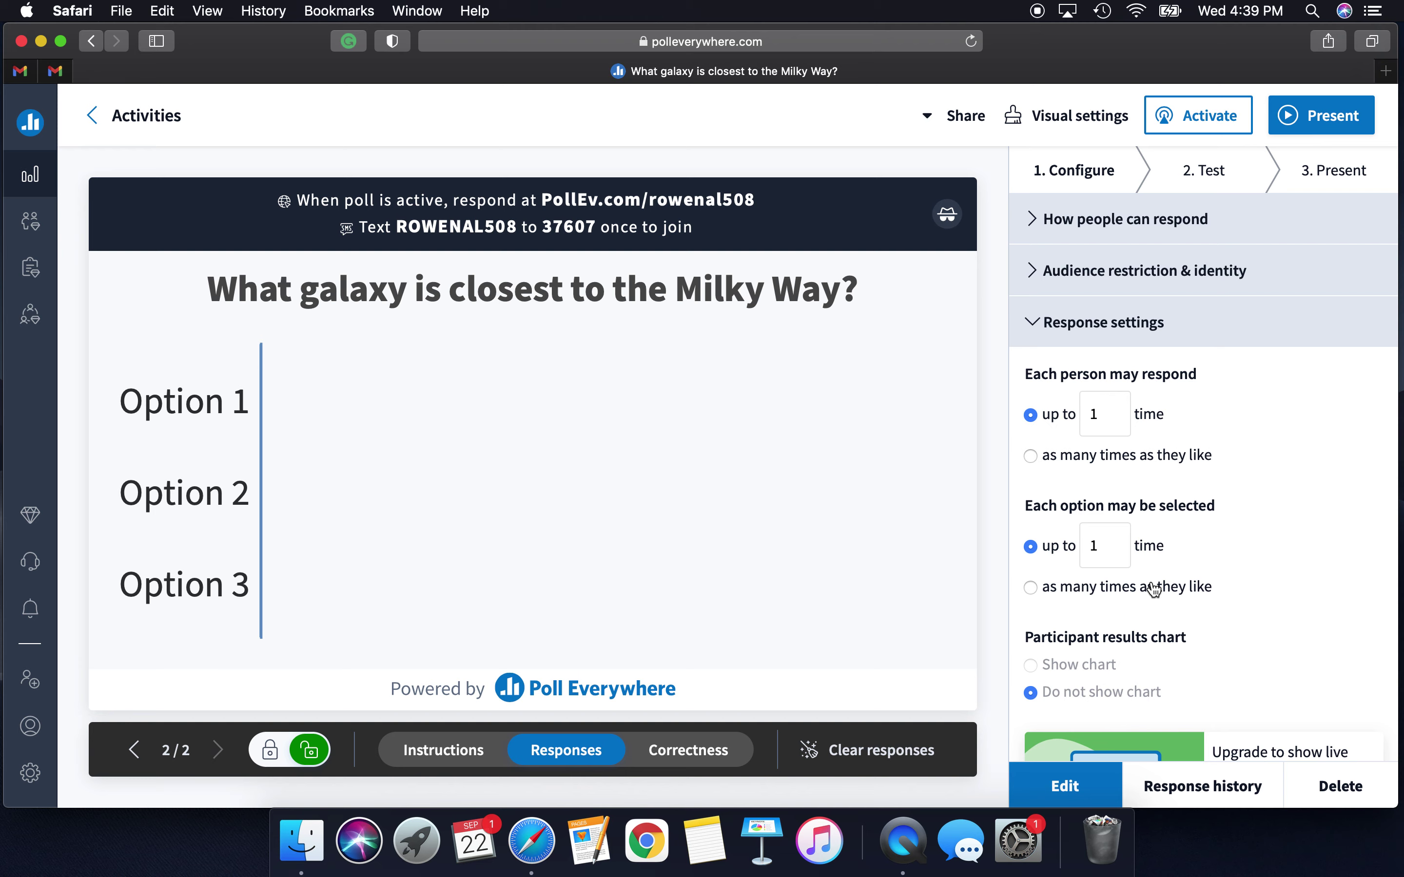
click(1211, 183)
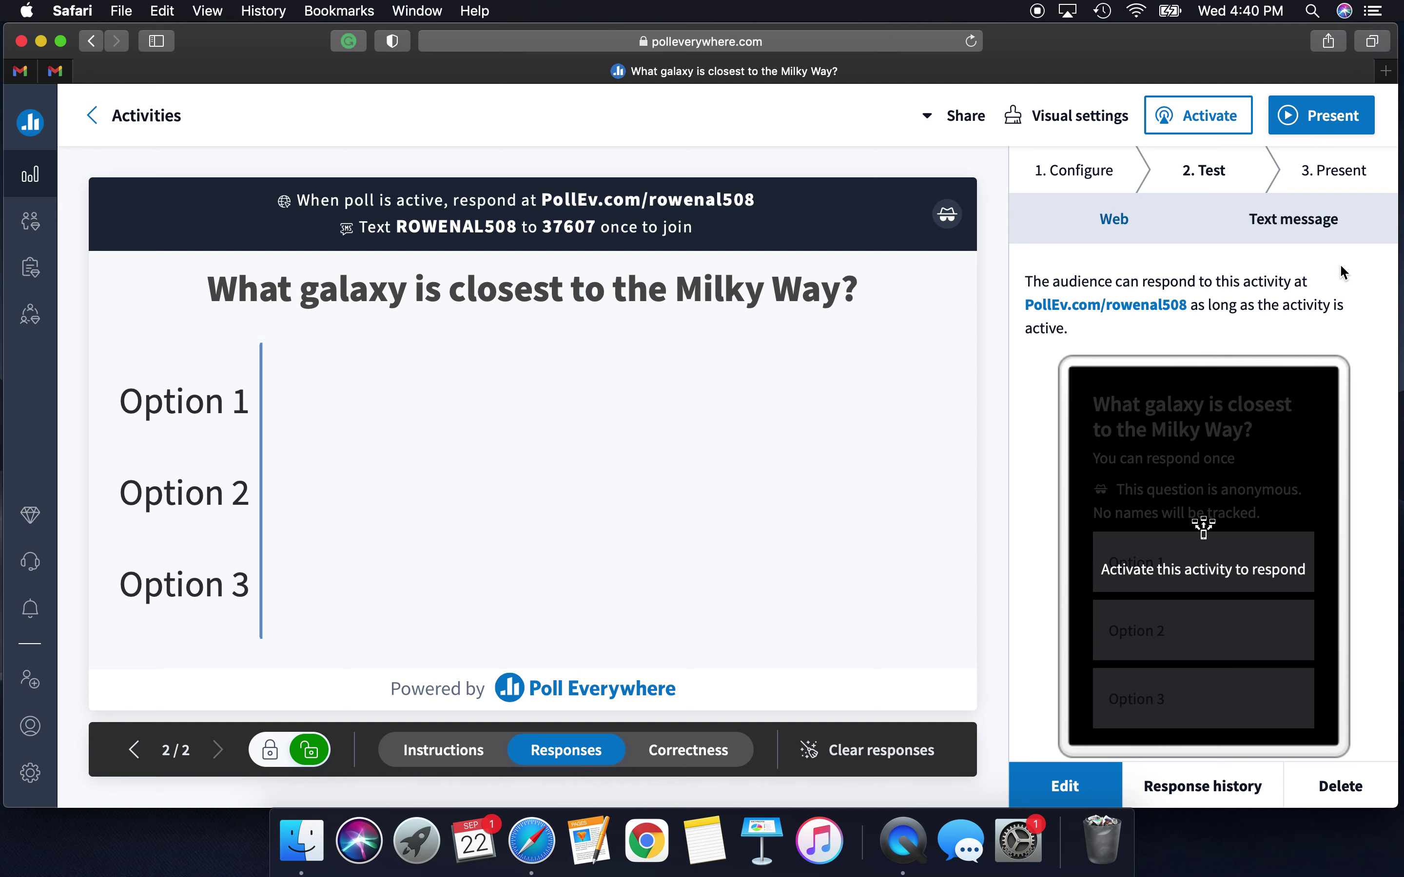
Copy the poll's response link from the share and embed options of the Present stage.
click(1327, 181)
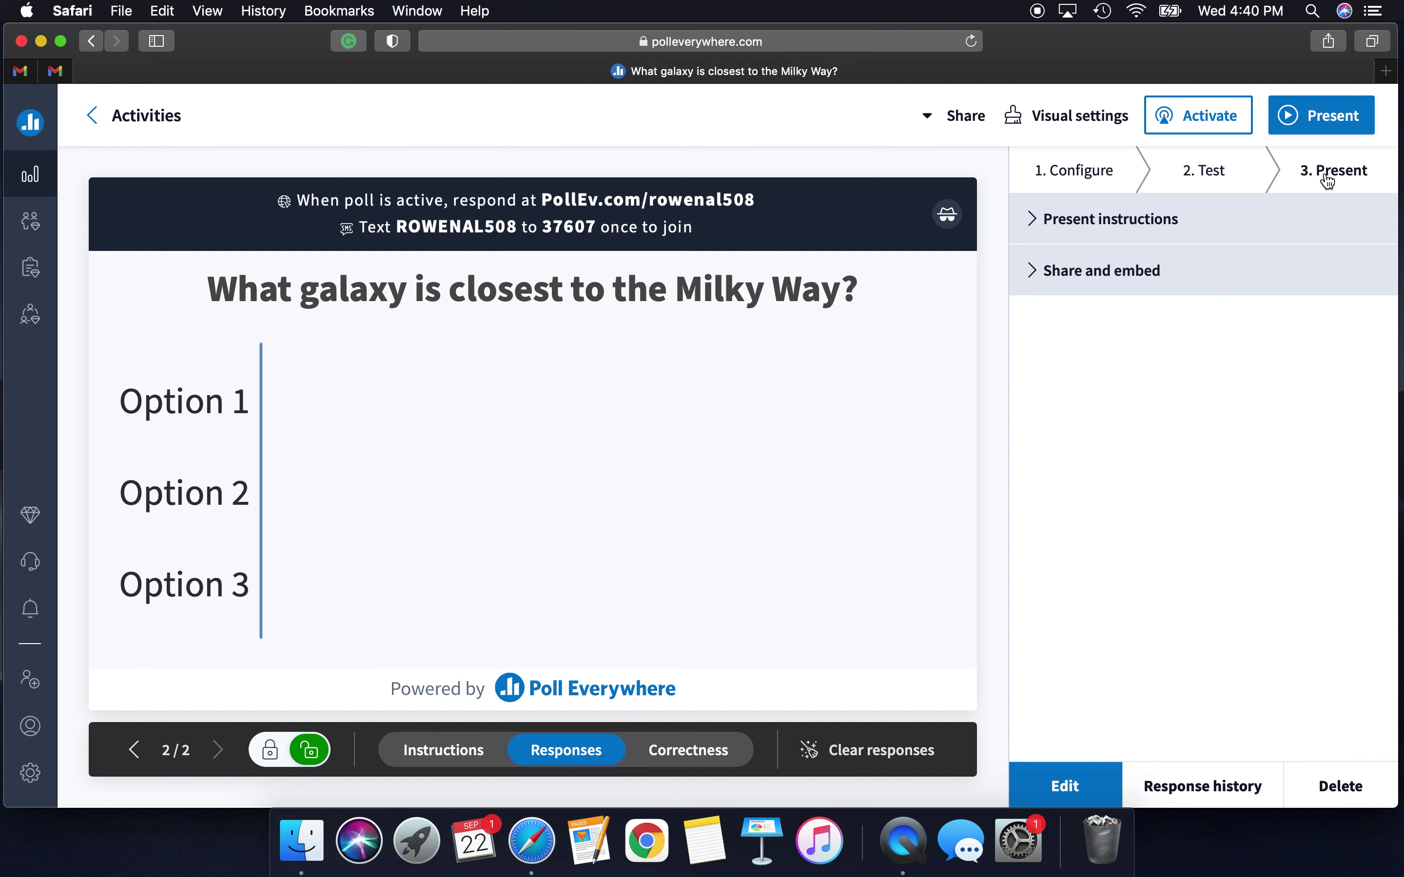
click(1038, 273)
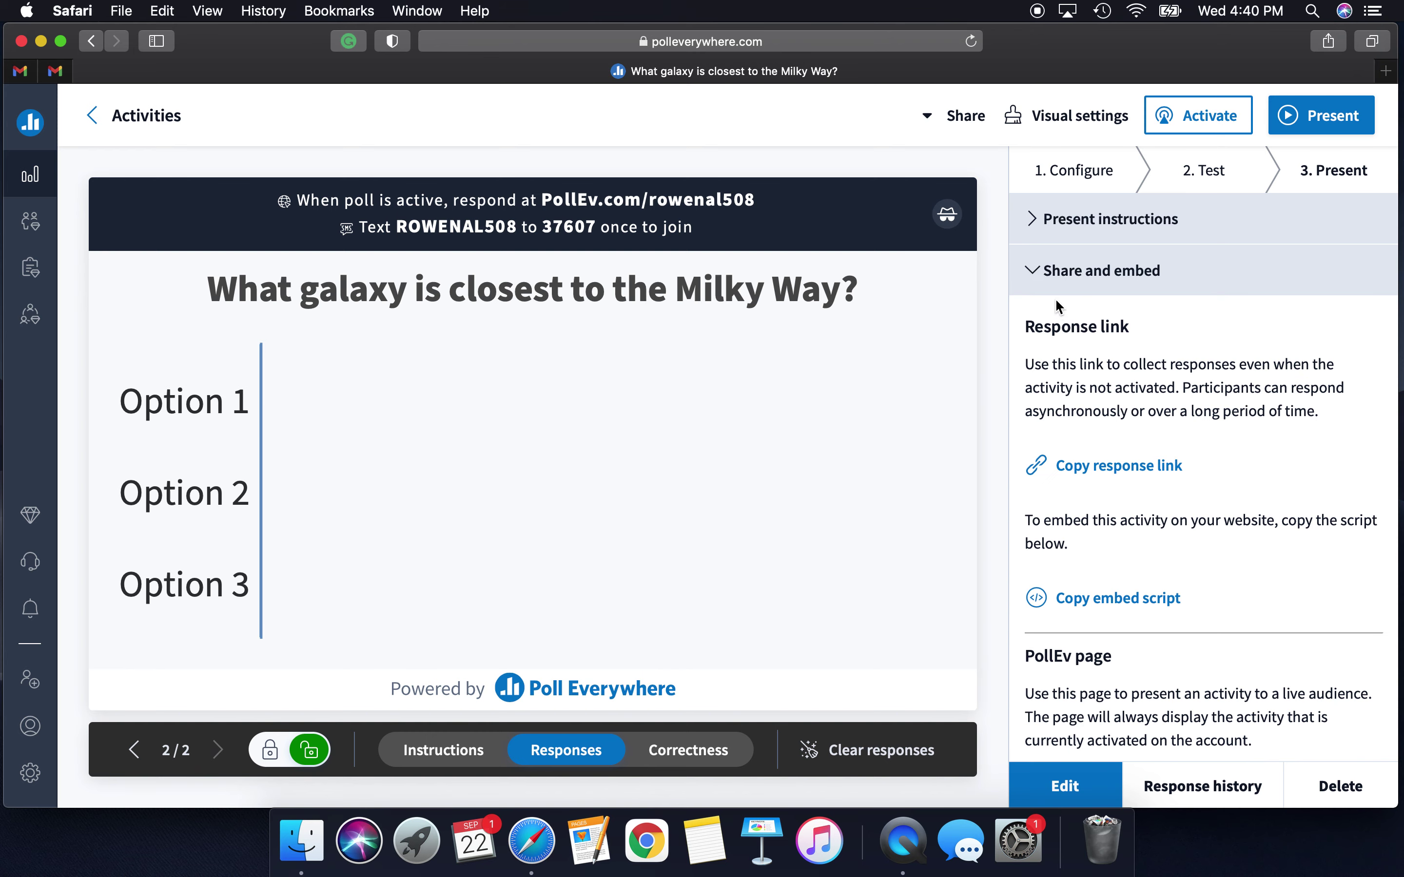
click(1113, 475)
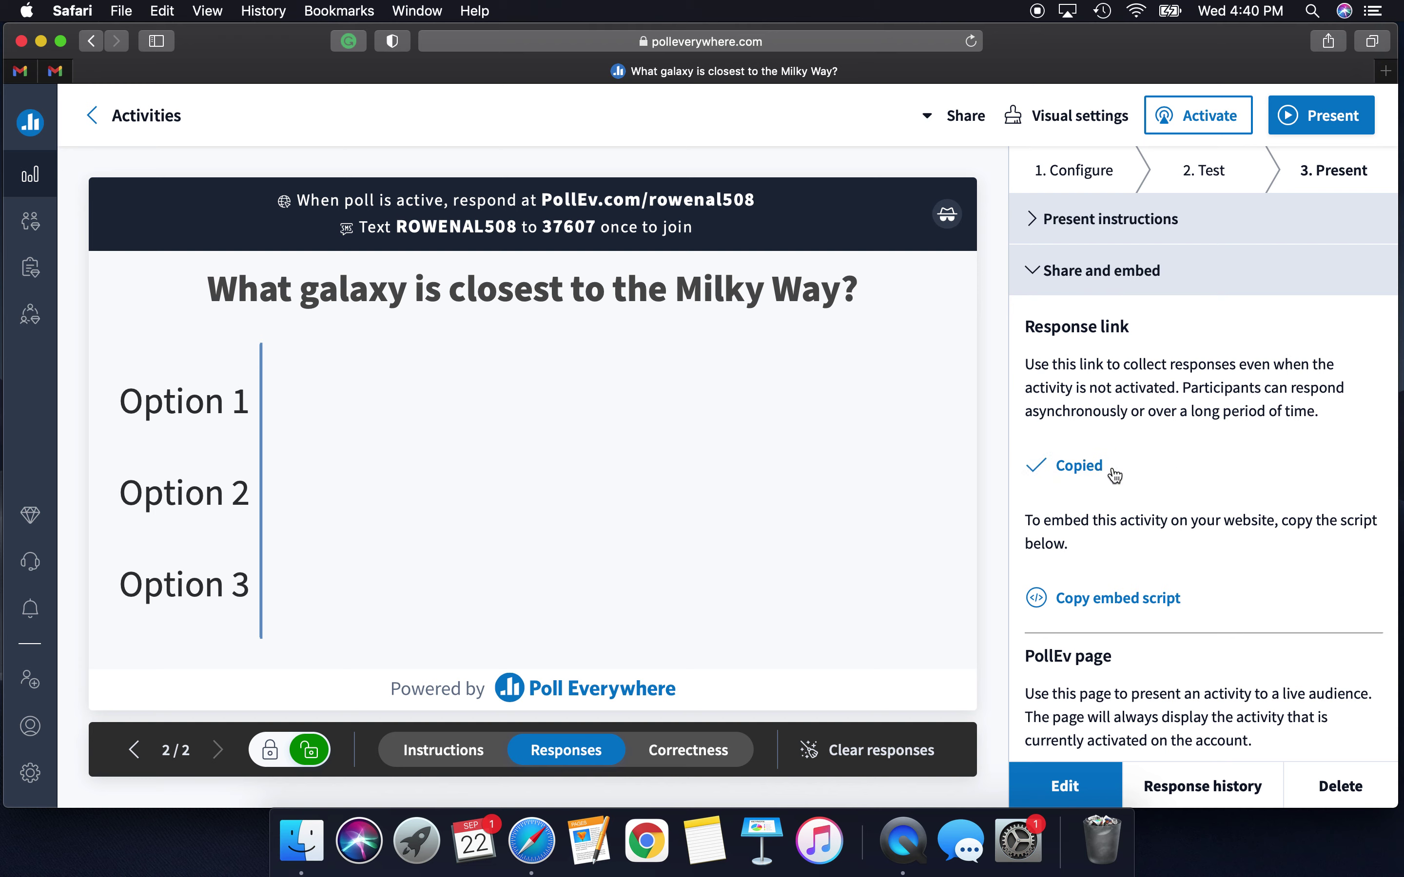